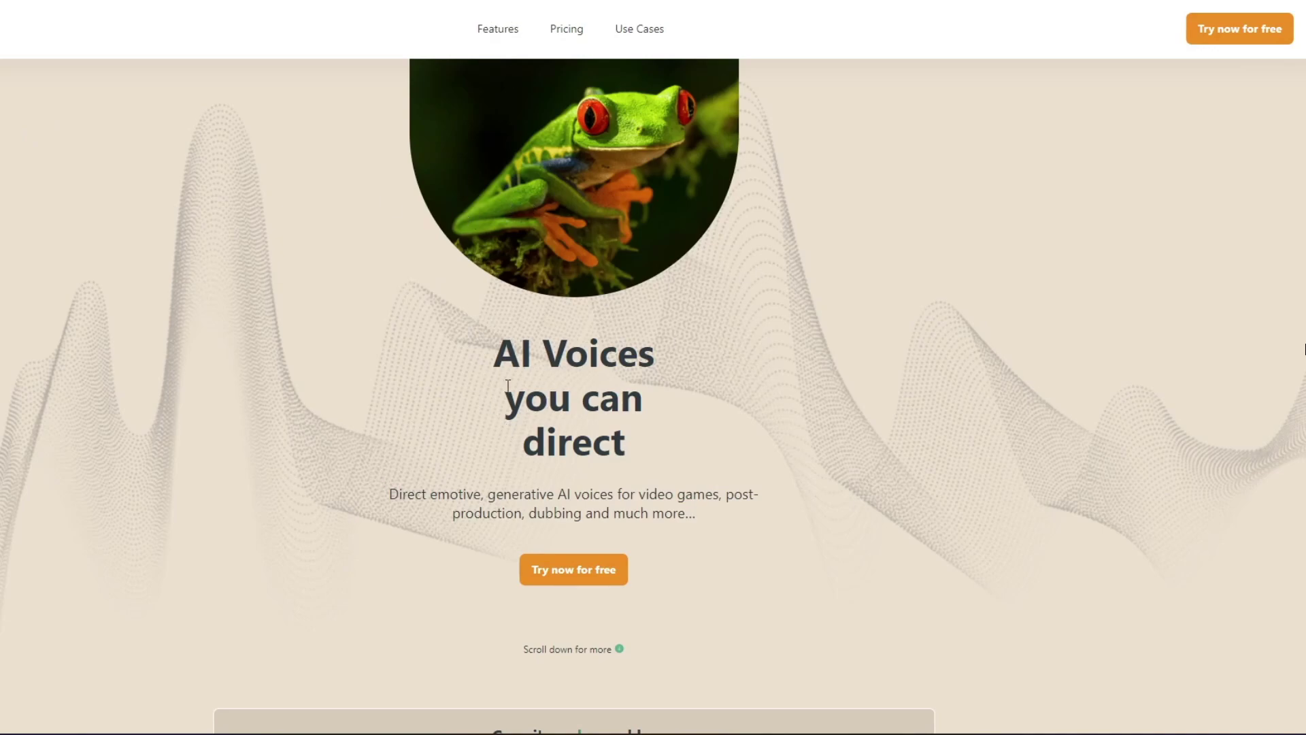
Scroll down the landing page to the Project Management, Script Imports and Team Collaboration features
{"action": "scroll", "coordinate": [910, 476], "scroll_direction": "down", "scroll_amount": 10}
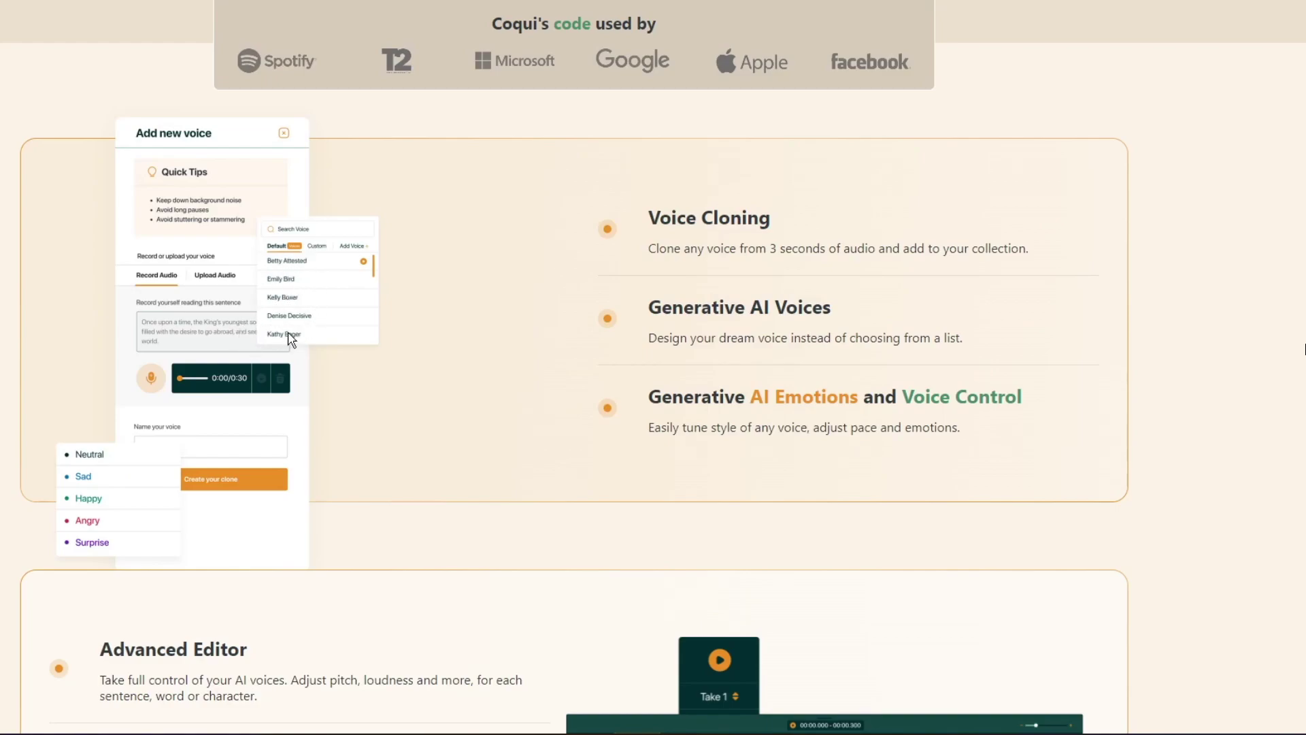
Scroll through the rest of the landing page to reach the projects list with Anomoly, test 2 and test
{"action": "scroll", "coordinate": [519, 350], "scroll_direction": "down", "scroll_amount": 10}
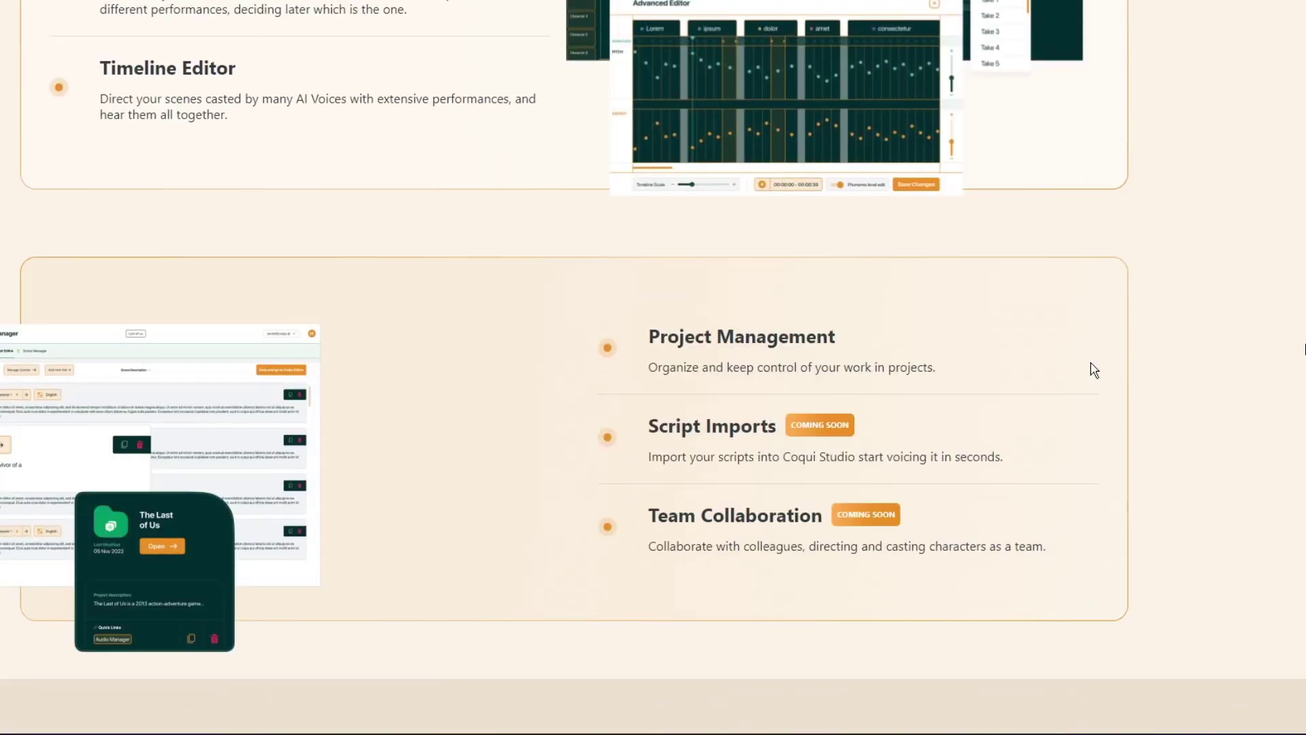
{"action": "scroll", "coordinate": [1093, 369], "scroll_direction": "down", "scroll_amount": 15}
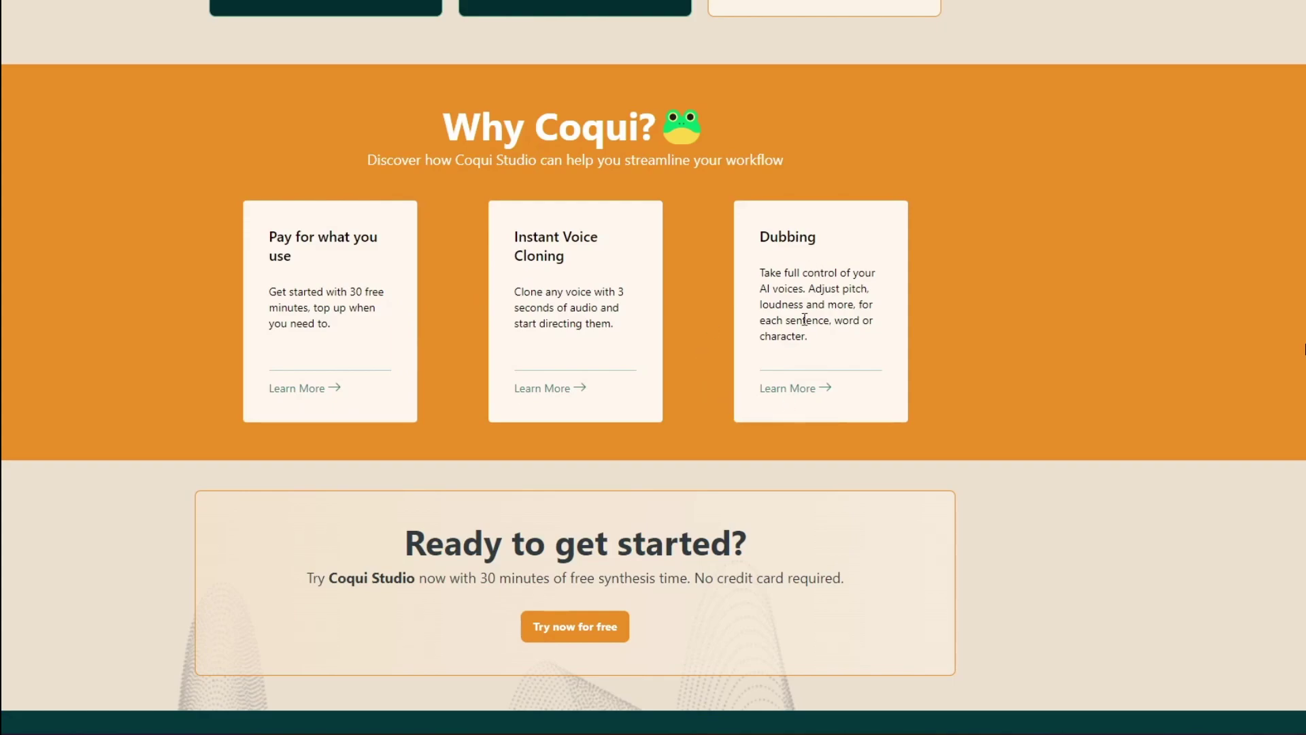
{"action": "scroll", "coordinate": [714, 327], "scroll_direction": "up", "scroll_amount": 15}
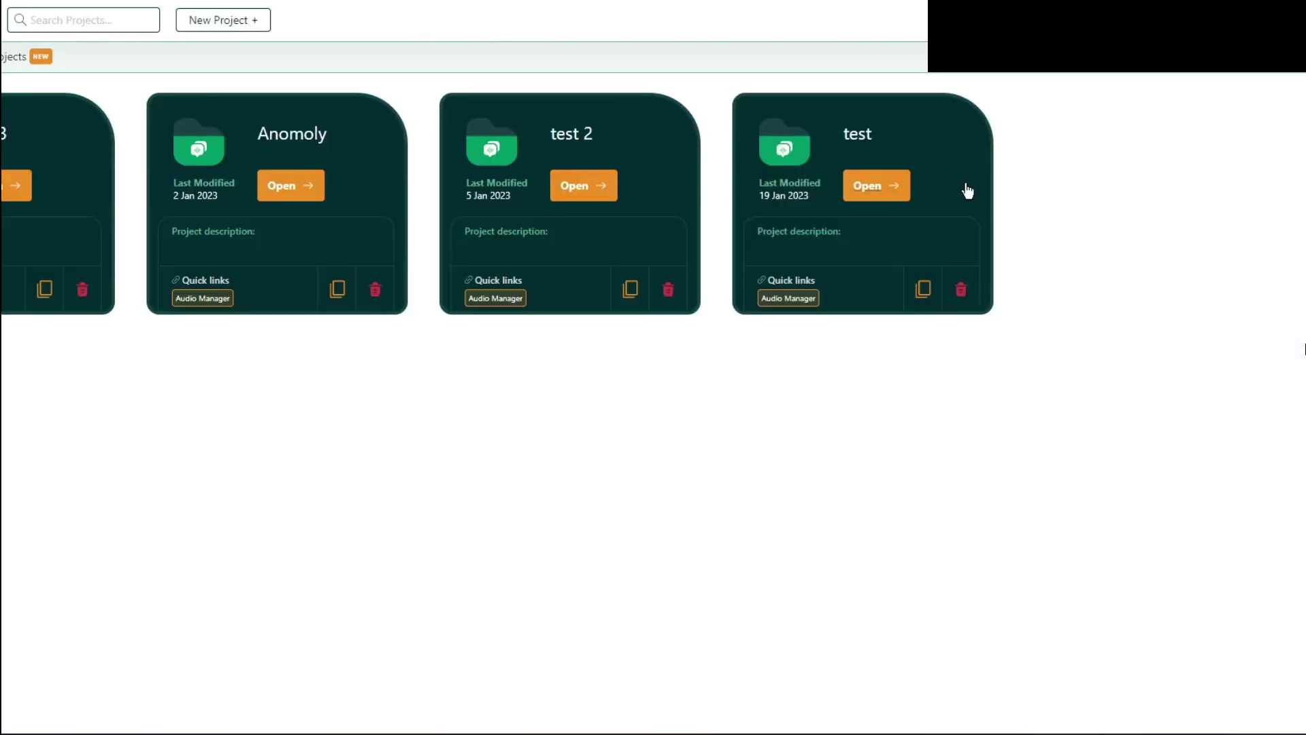
Open the test project and start adding a new voice from the speaker's Cloned voices list
{"action": "left_click", "coordinate": [892, 187]}
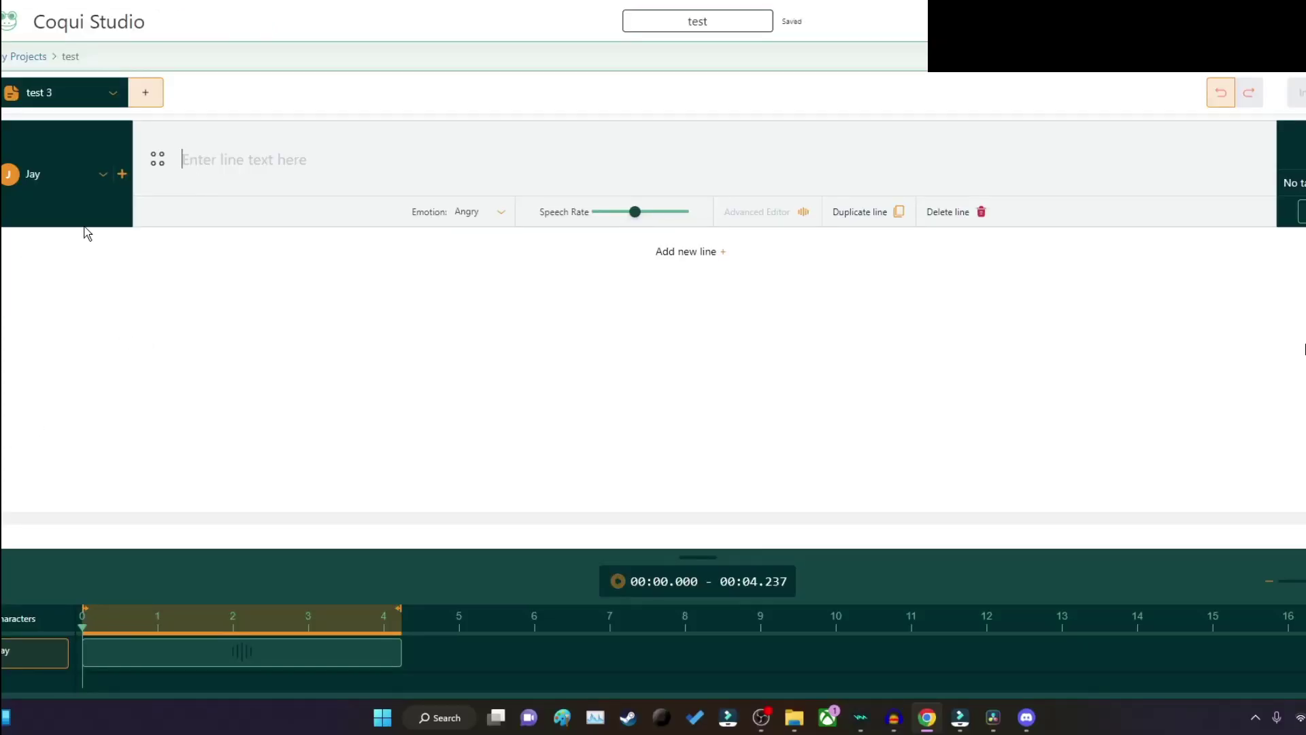
{"action": "left_click", "coordinate": [56, 174]}
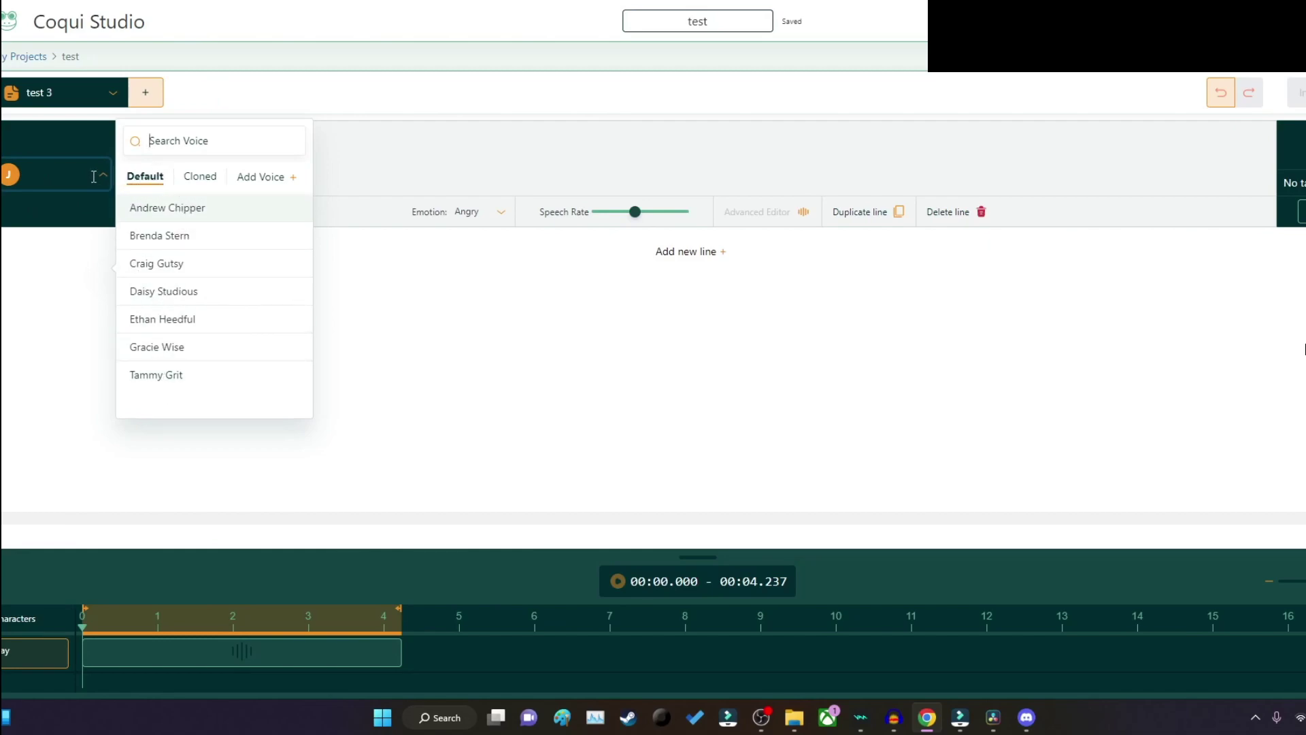
{"action": "left_click", "coordinate": [197, 176]}
{"action": "scroll", "coordinate": [184, 268], "scroll_direction": "down", "scroll_amount": 3}
{"action": "scroll", "coordinate": [177, 385], "scroll_direction": "up", "scroll_amount": 3}
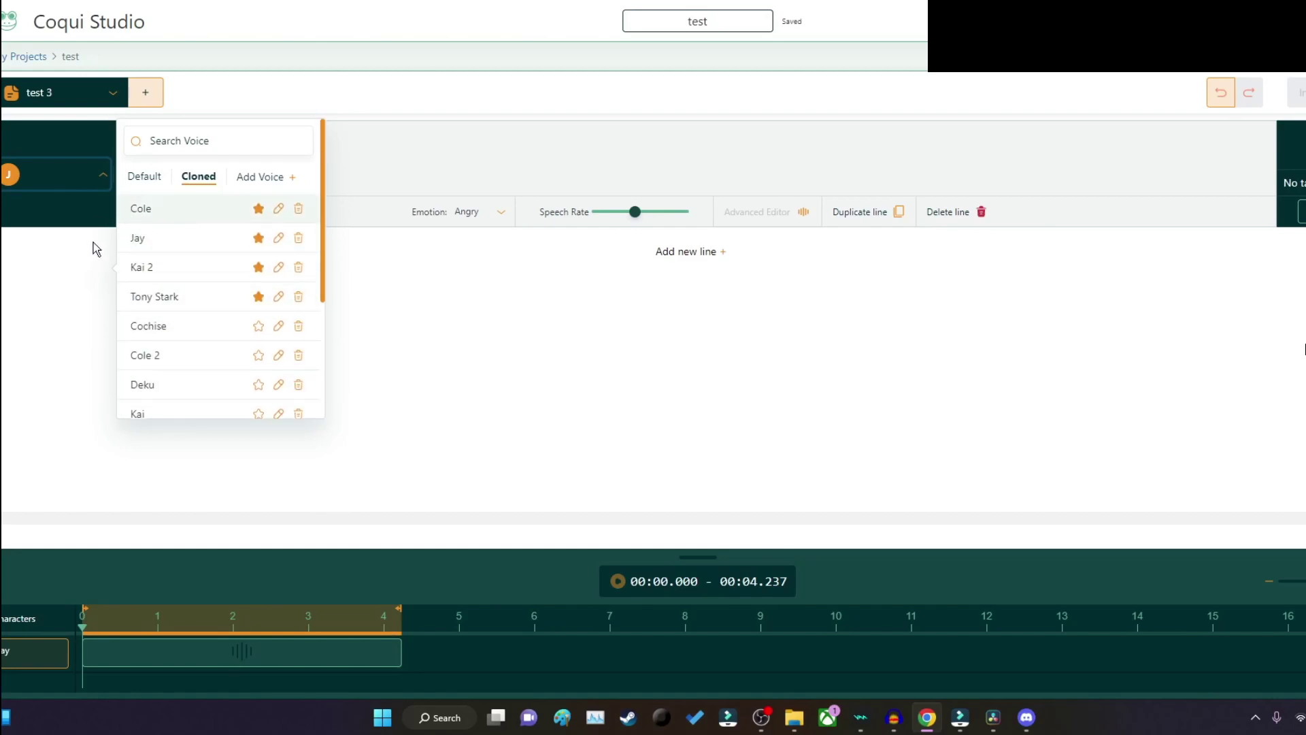
{"action": "left_click", "coordinate": [255, 178]}
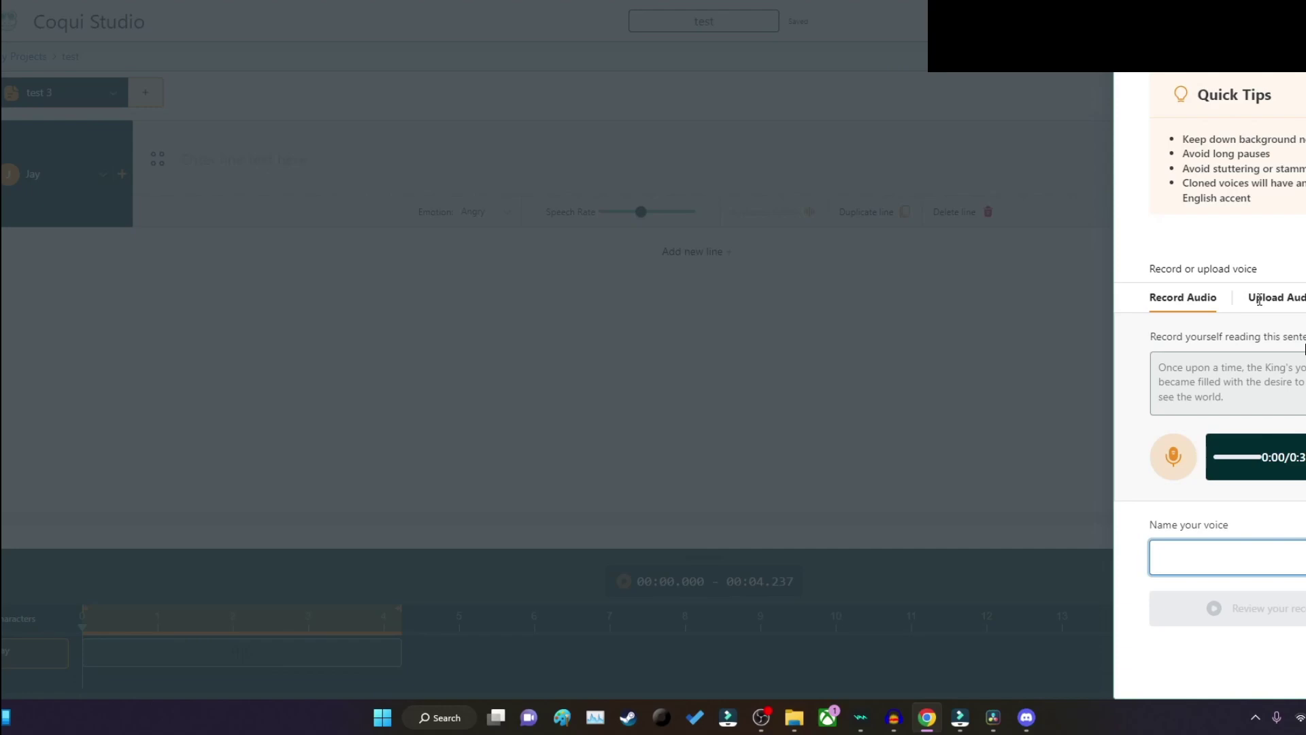
Switch the Add new voice panel to Upload Audio, then close it without cloning
{"action": "left_click", "coordinate": [1259, 300]}
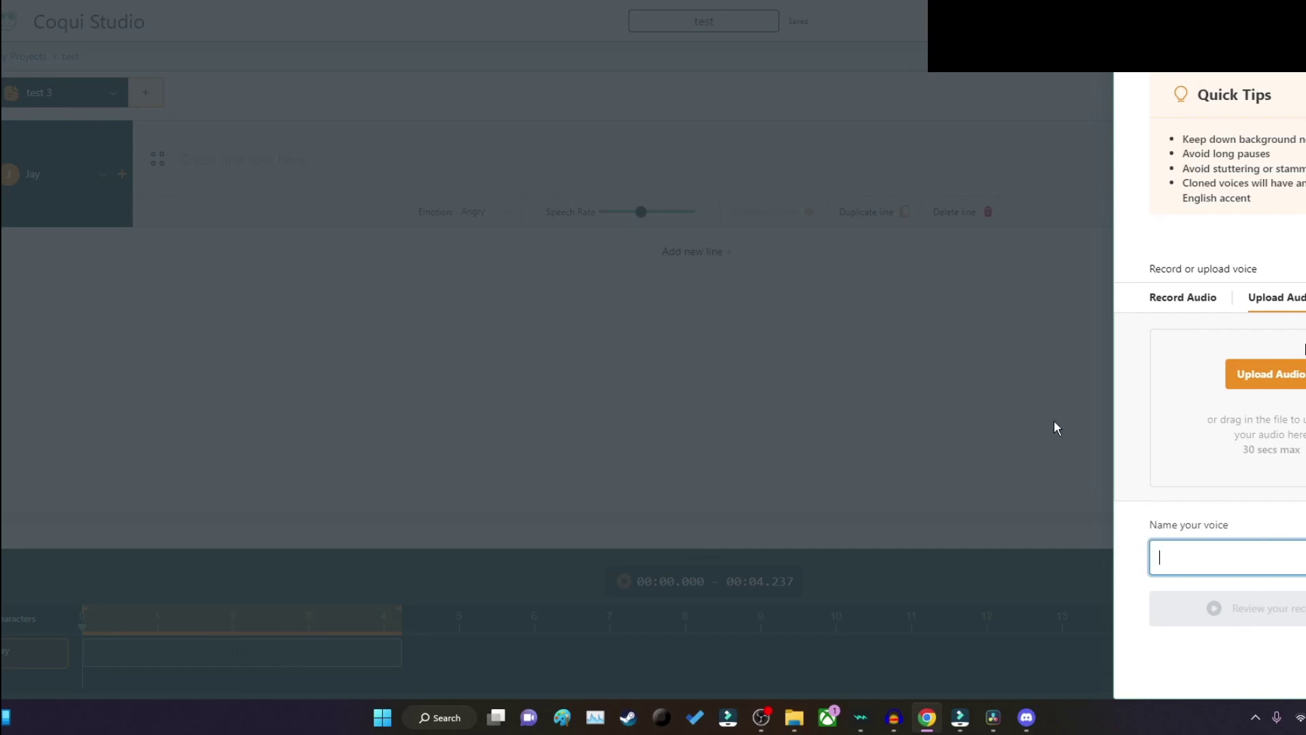
{"action": "left_click", "coordinate": [1018, 444]}
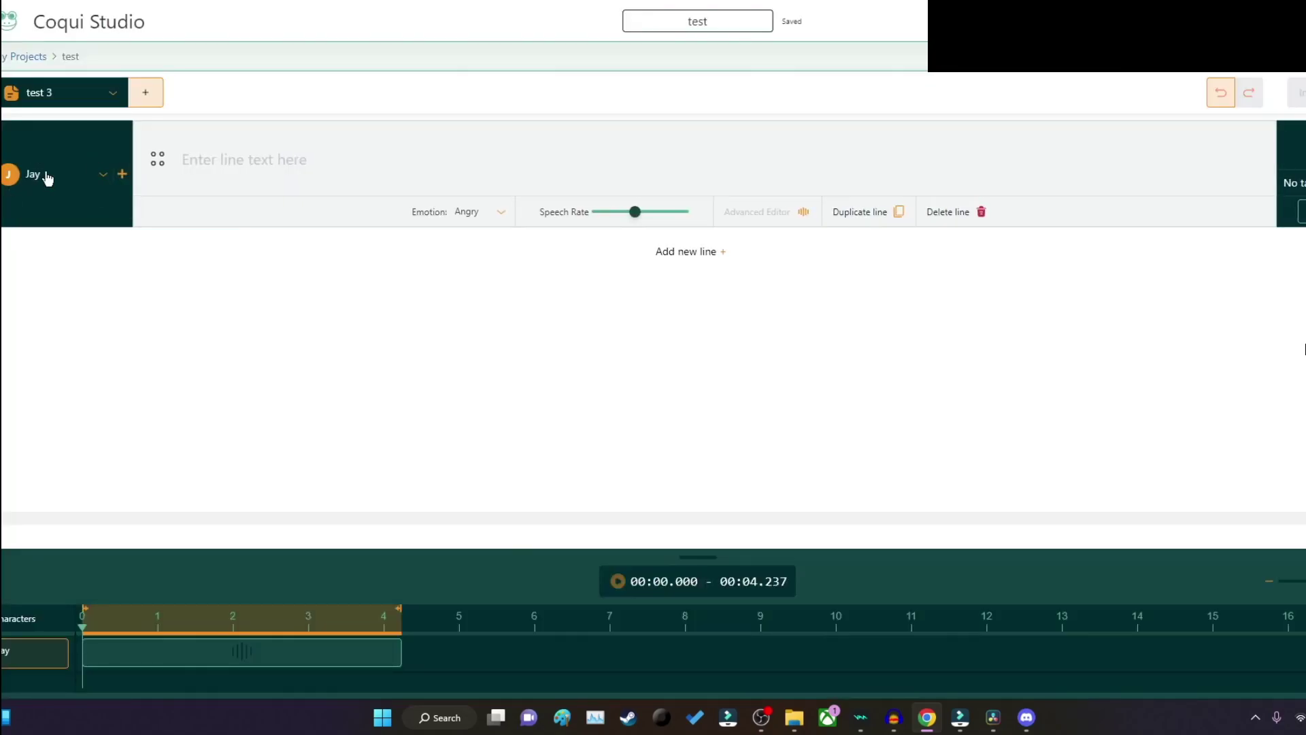
Make Cole the speaker, paste 'subscribe to the elementals', play it, and slow speech to 0.65x
{"action": "left_click", "coordinate": [102, 178]}
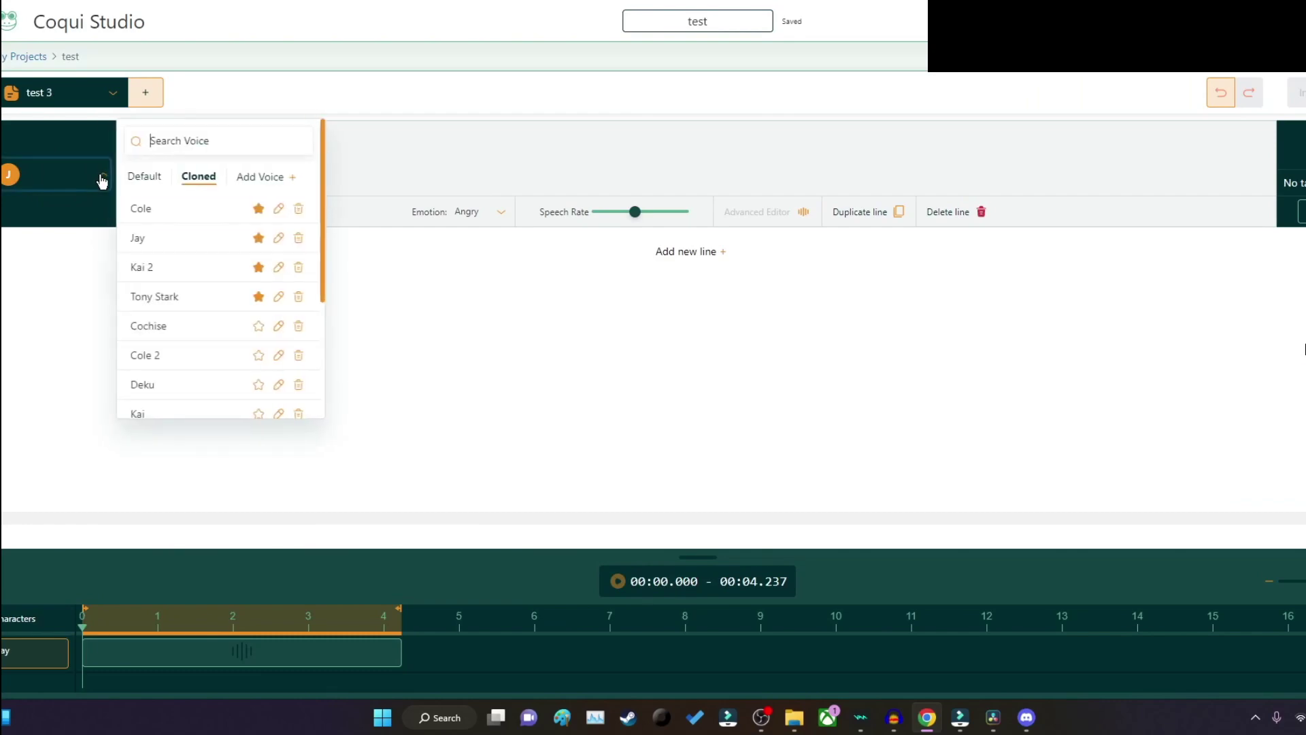
{"action": "left_click", "coordinate": [172, 209]}
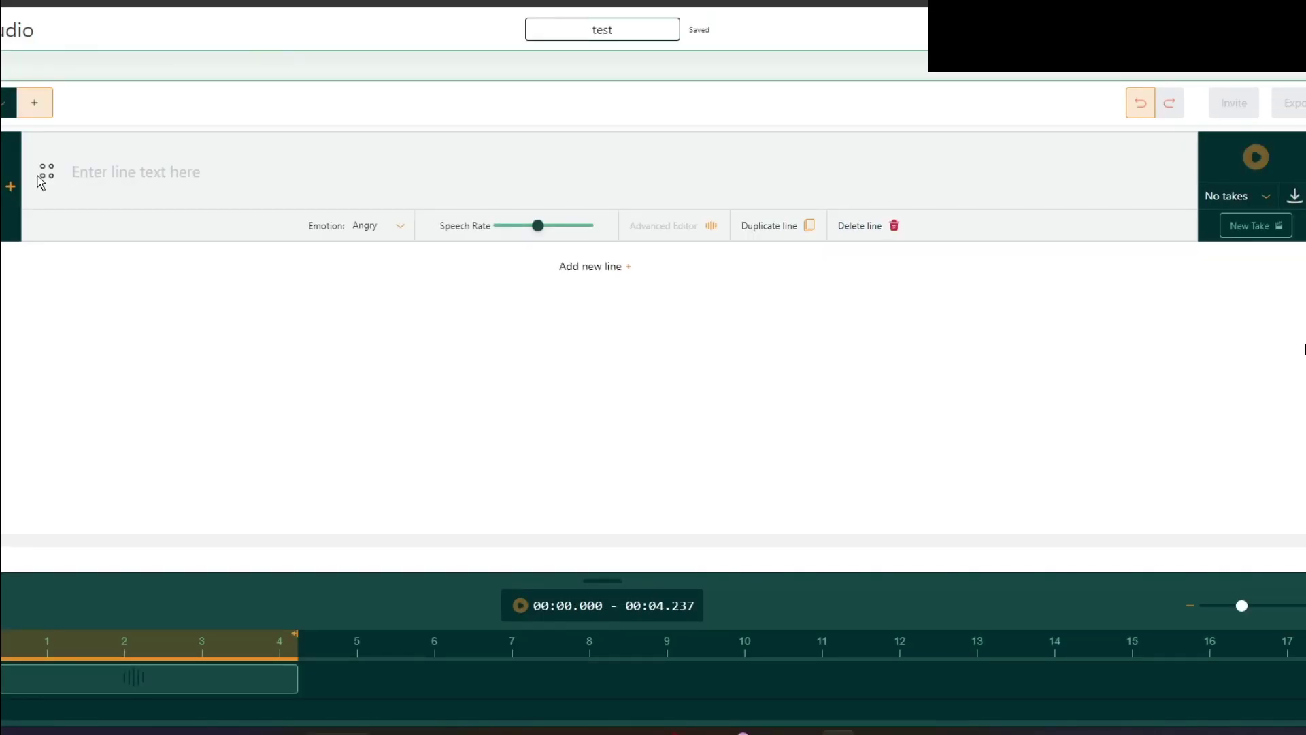
{"action": "type", "text": "subscribe to the elementals"}
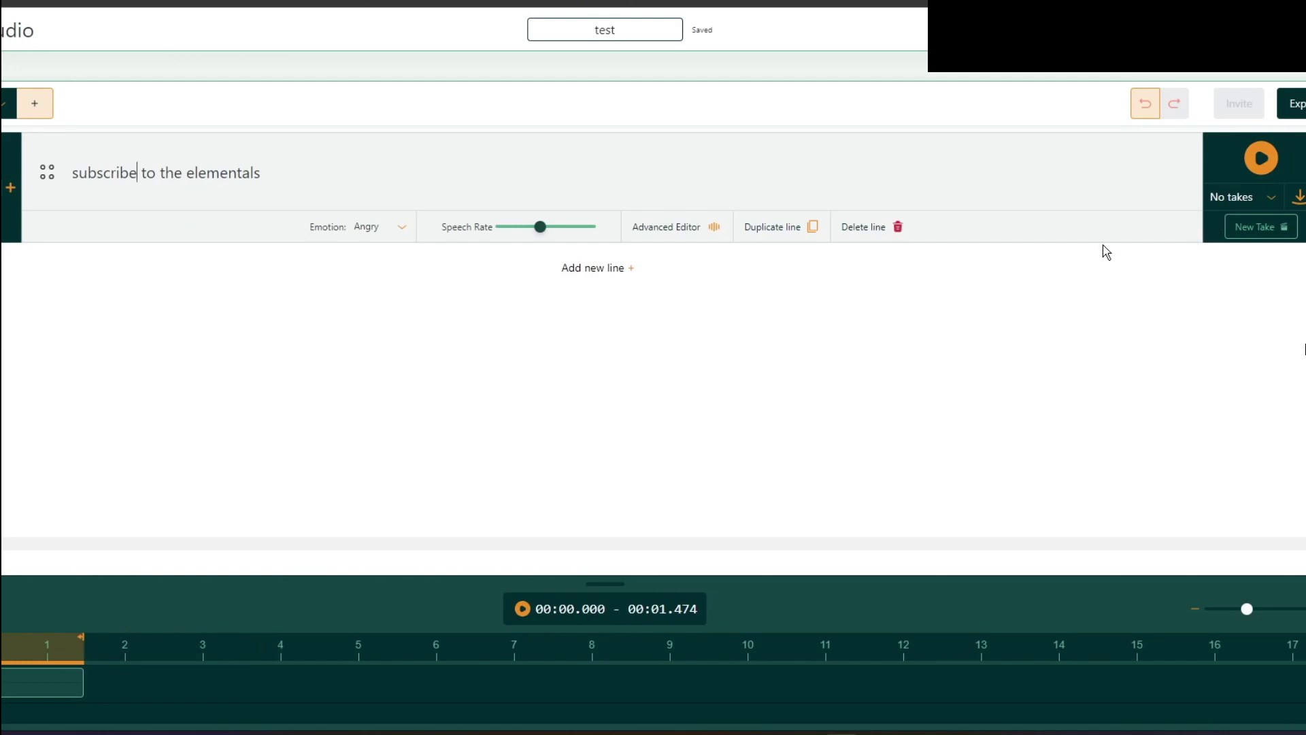
{"action": "left_click", "coordinate": [1264, 160]}
{"action": "left_click_drag", "start_coordinate": [540, 225], "coordinate": [513, 235]}
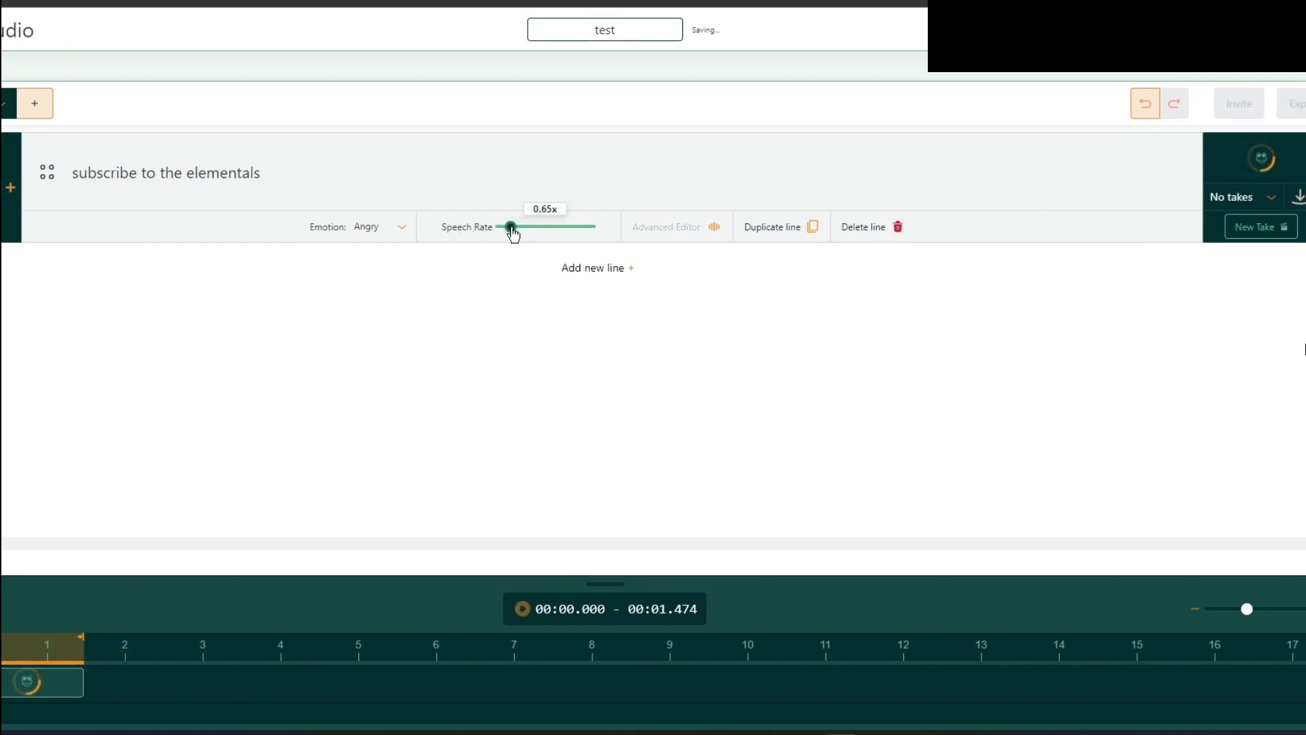
Set the line's emotion to Neutral and save its pitch and energy edits in the Advanced Editor
{"action": "left_click", "coordinate": [407, 239]}
{"action": "left_click", "coordinate": [384, 259]}
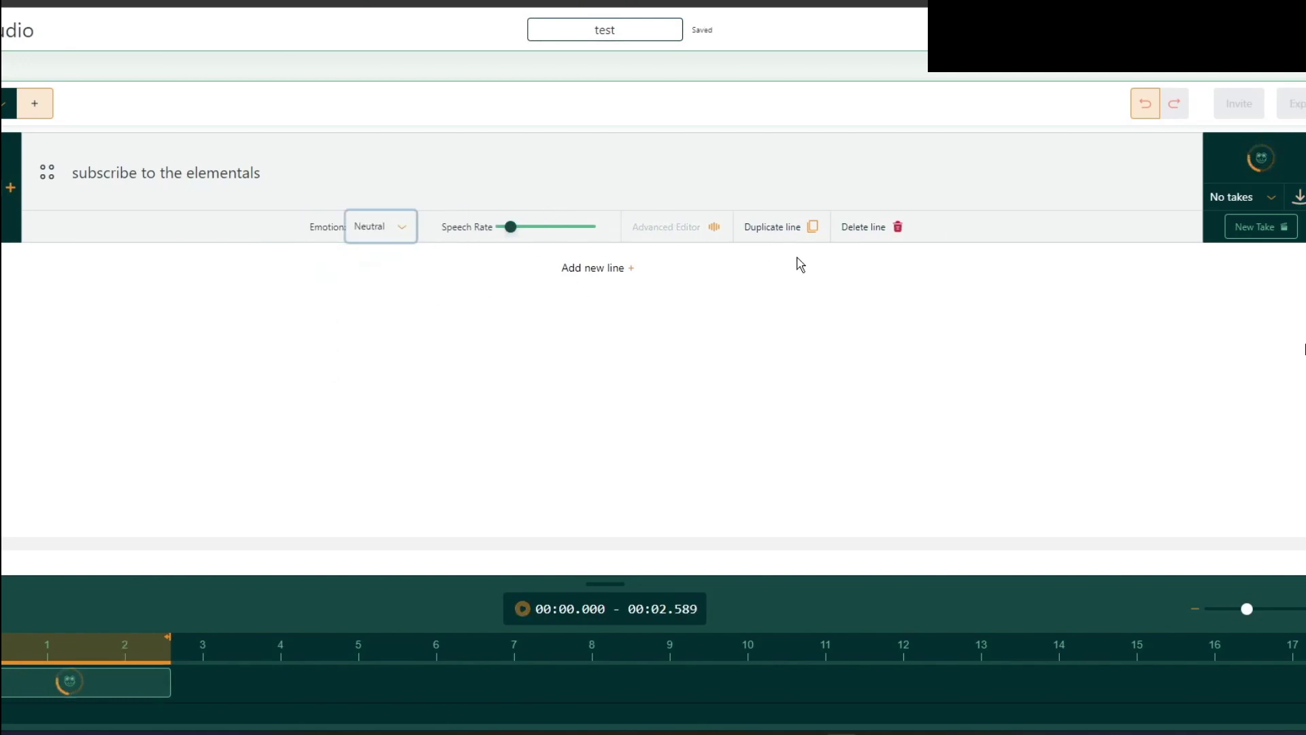
{"action": "left_click", "coordinate": [686, 230]}
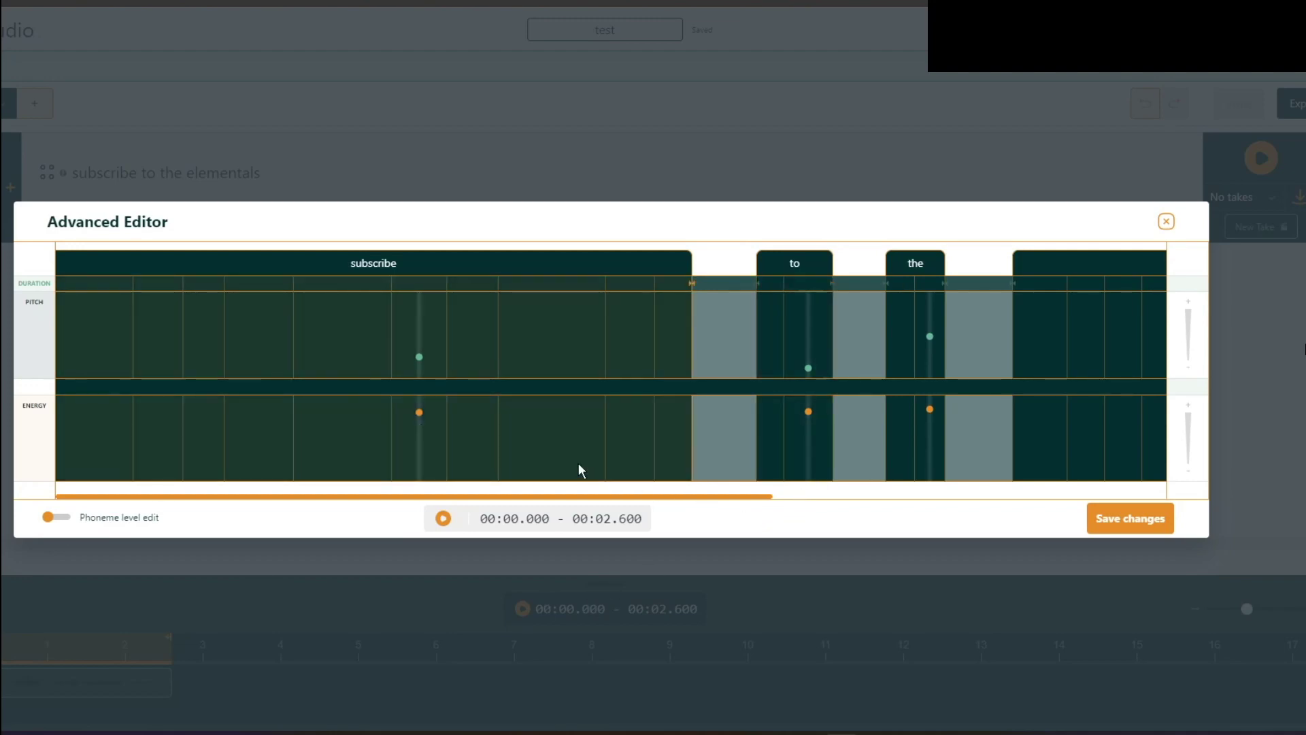
{"action": "left_click", "coordinate": [1124, 527]}
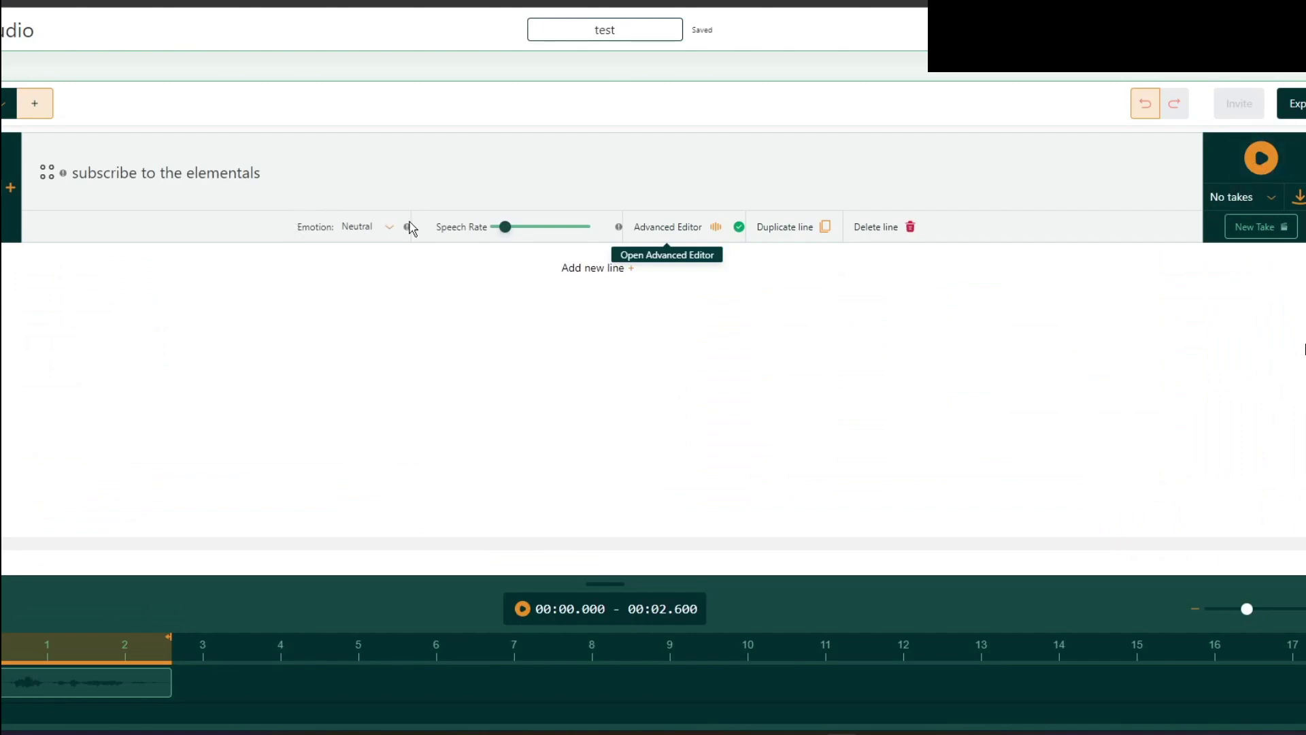
Play the line, switch its emotion to Angry, and play the regenerated 2.589-second clip
{"action": "left_click", "coordinate": [1255, 157]}
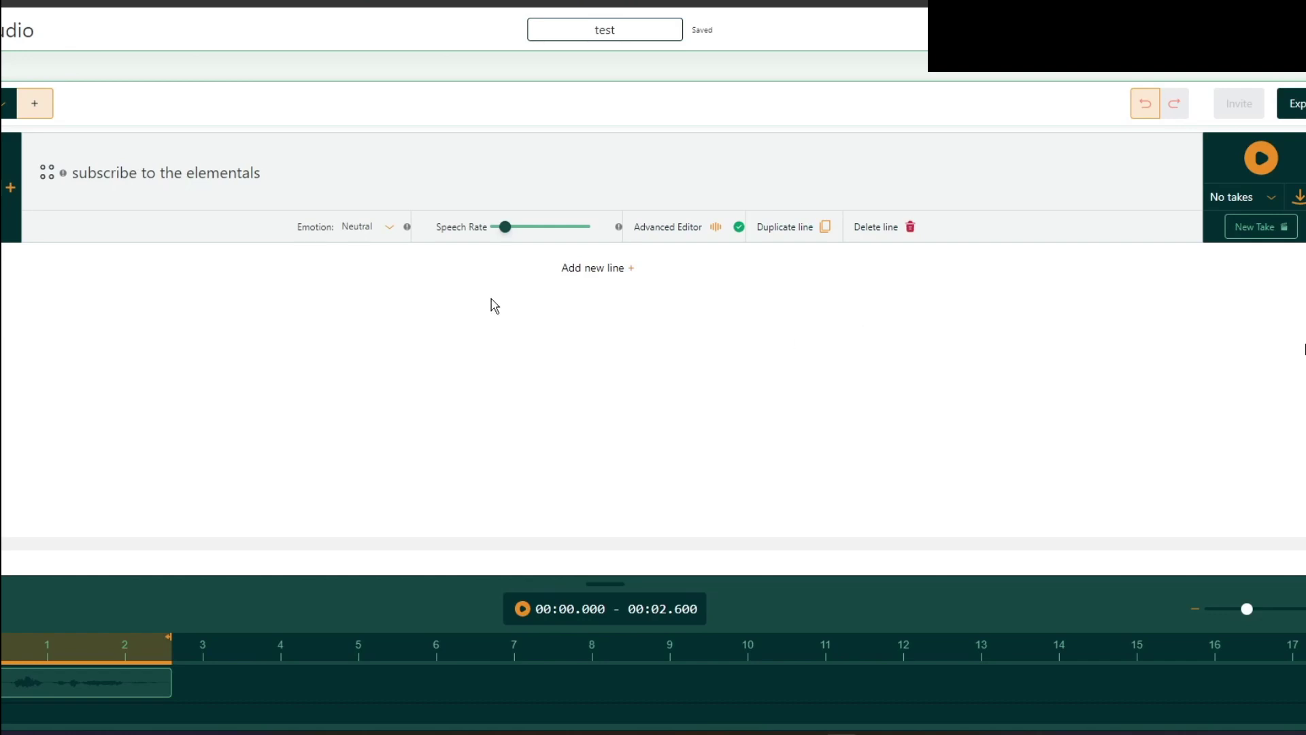
{"action": "left_click", "coordinate": [371, 226]}
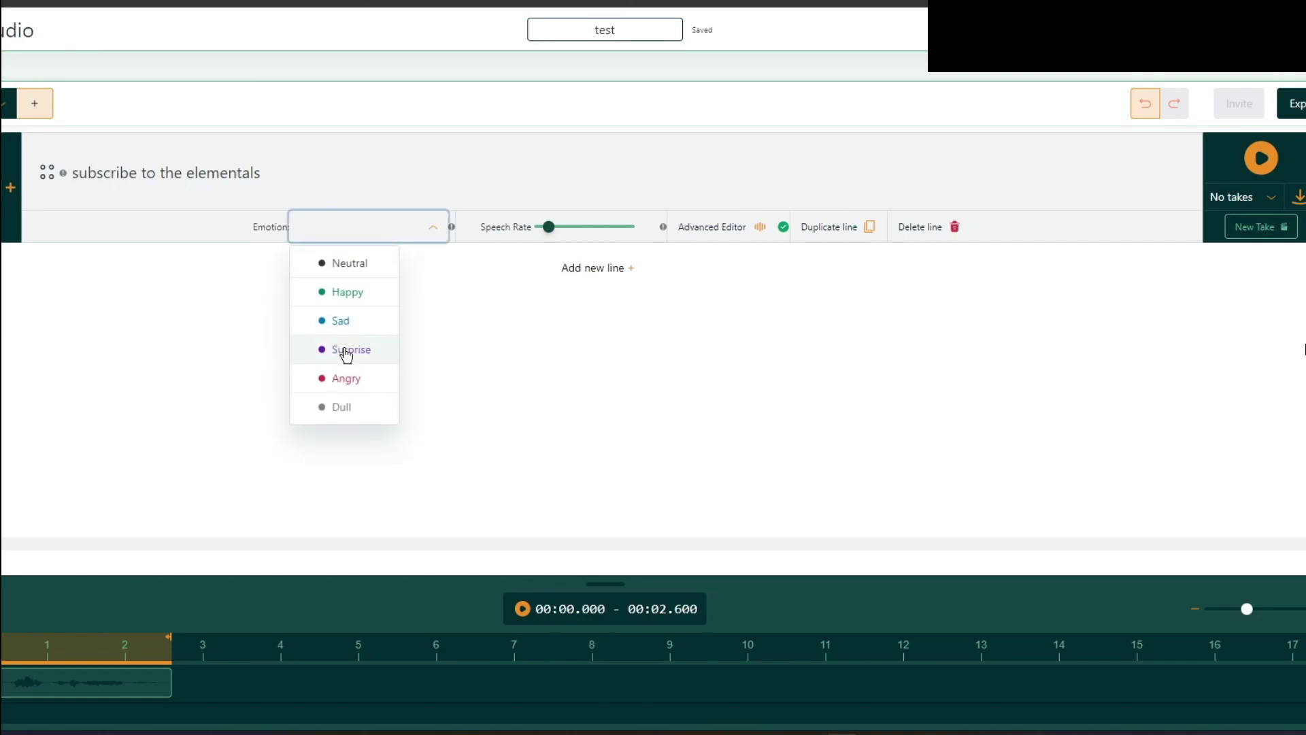
{"action": "left_click", "coordinate": [349, 379]}
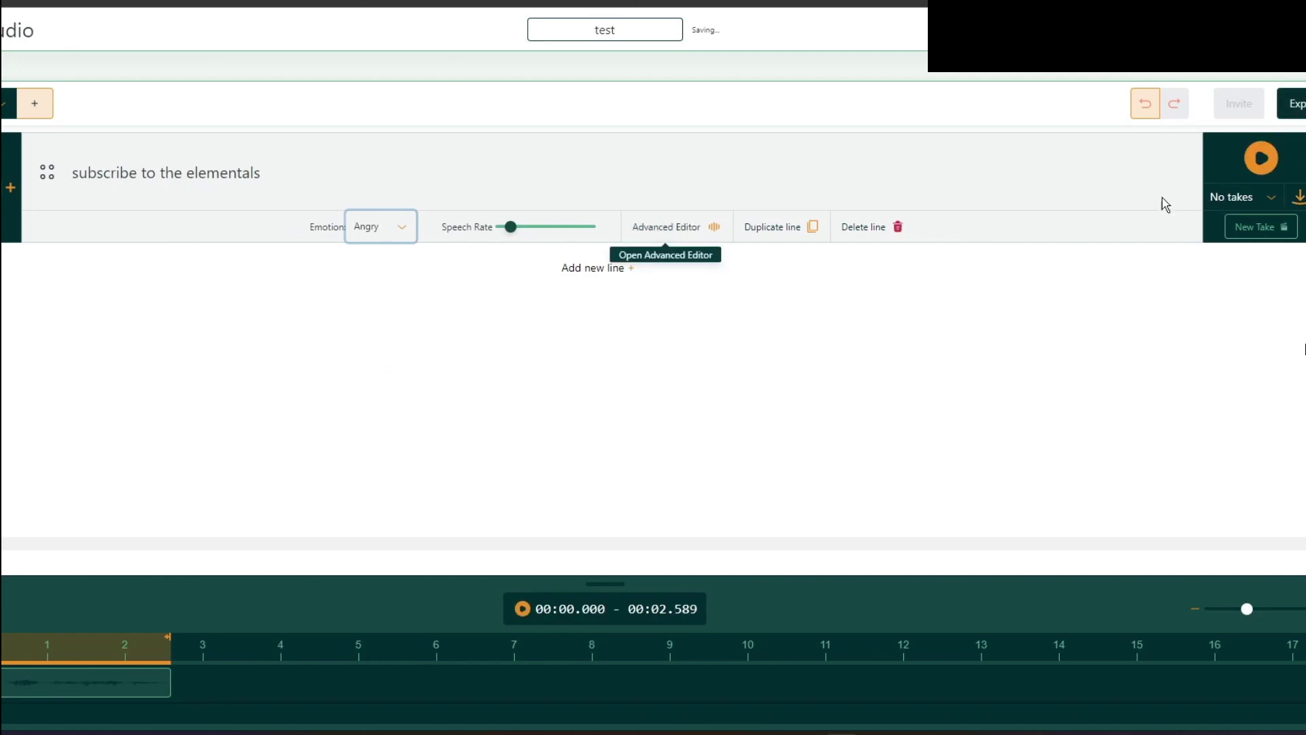
{"action": "left_click", "coordinate": [1277, 173]}
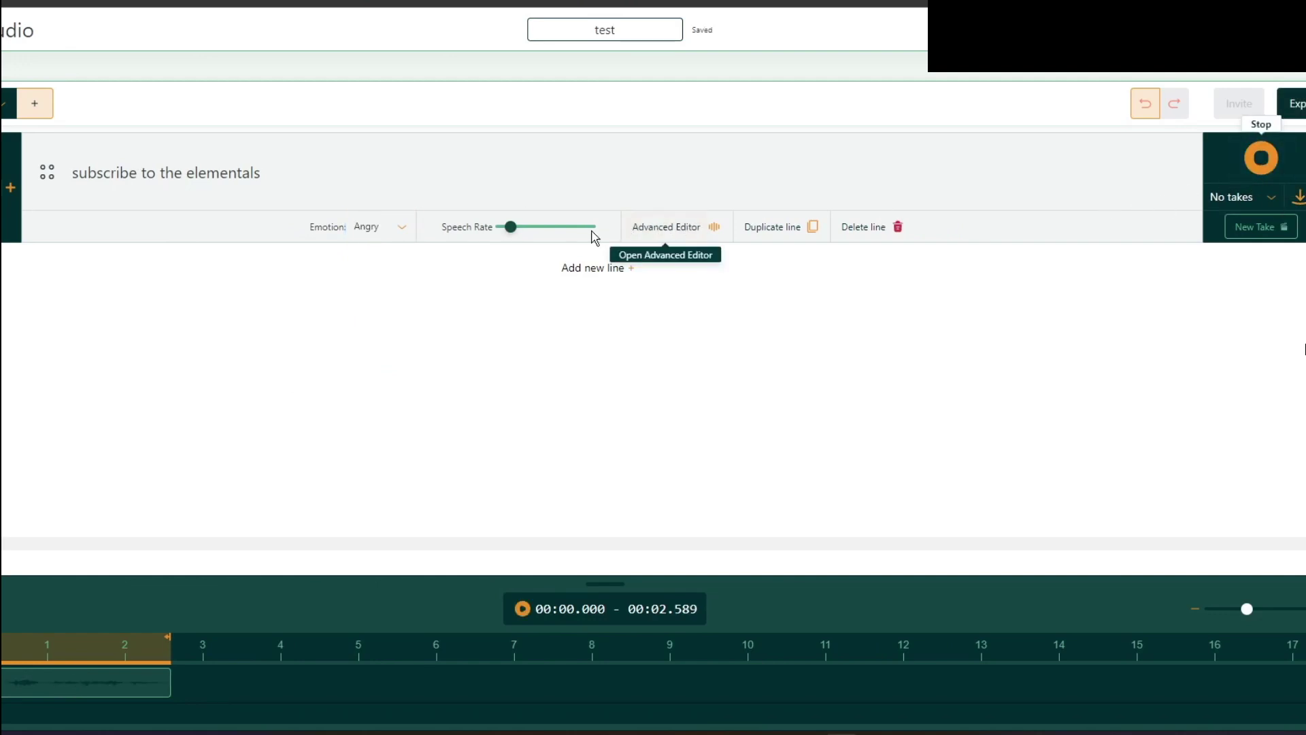
Switch the line to another cloned voice and preview it
{"action": "left_click", "coordinate": [10, 187]}
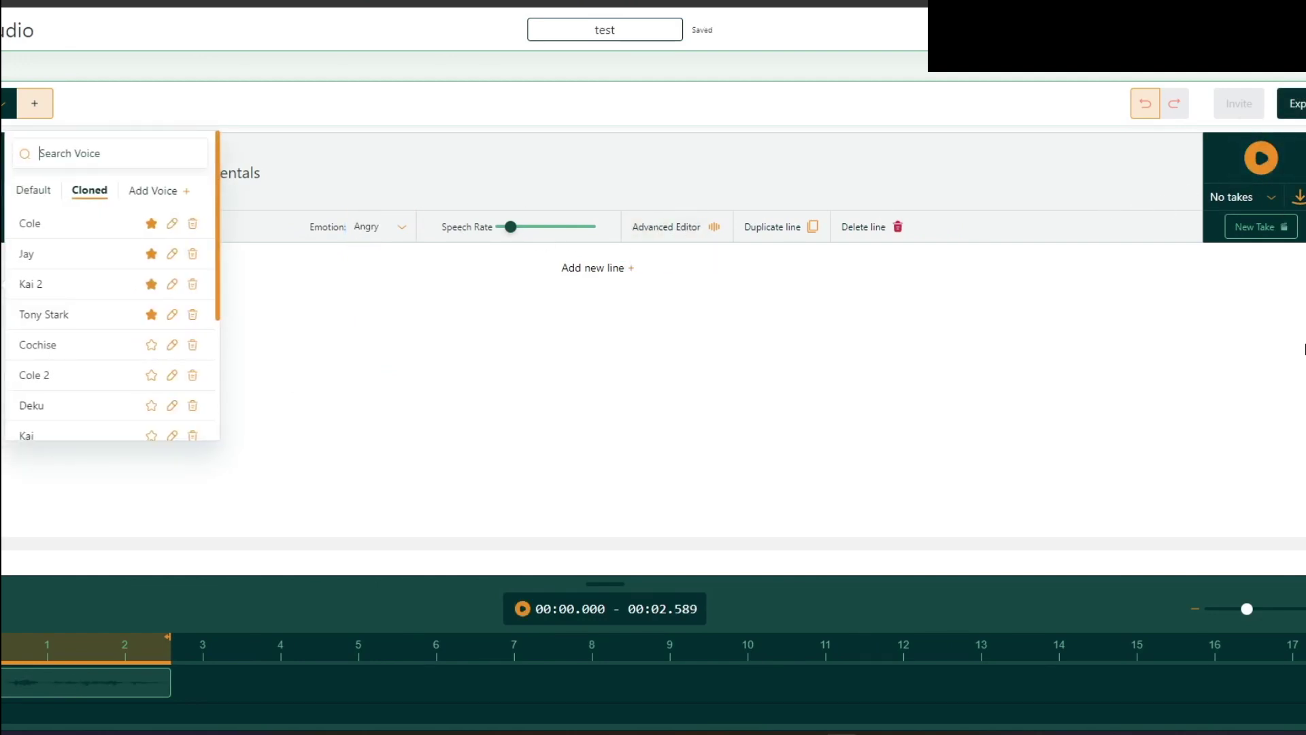
{"action": "left_click", "coordinate": [26, 286]}
{"action": "left_click", "coordinate": [1262, 162]}
{"action": "left_click", "coordinate": [1262, 163]}
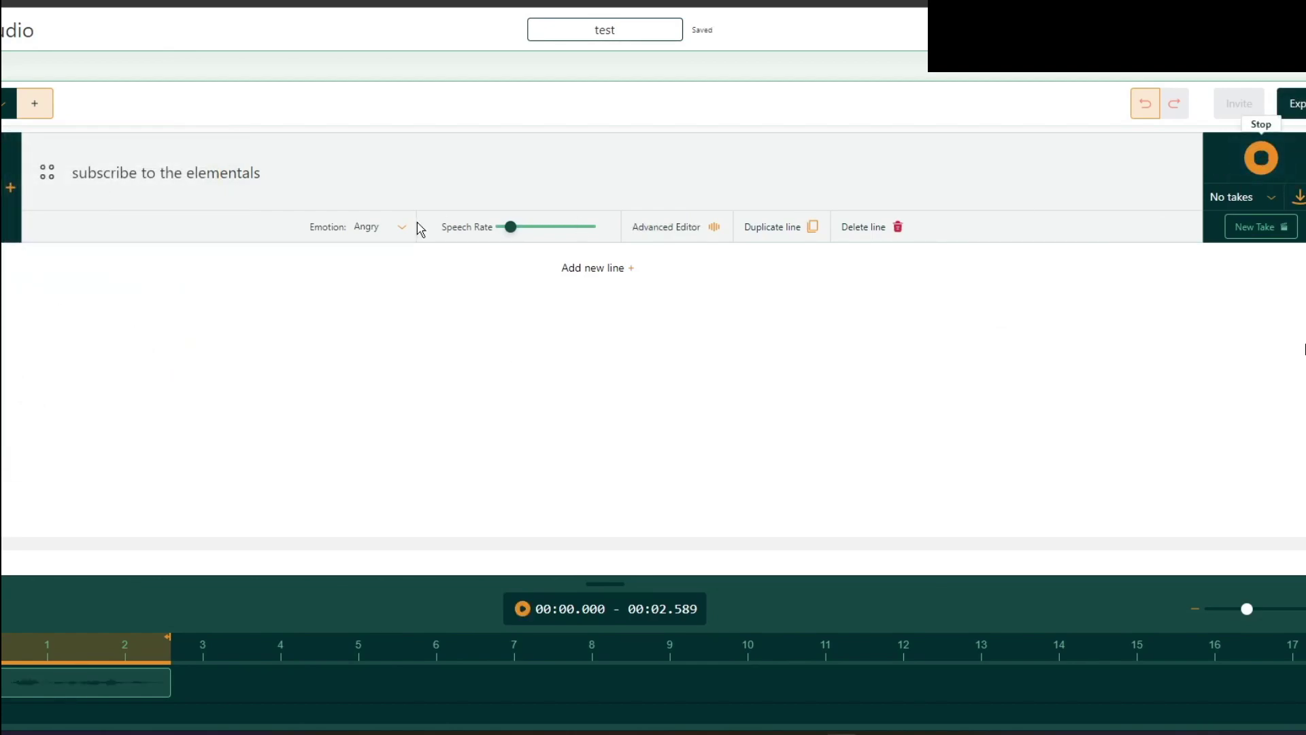
Preview the line with the emotion set to Neutral
{"action": "left_click", "coordinate": [368, 227]}
{"action": "left_click", "coordinate": [371, 264]}
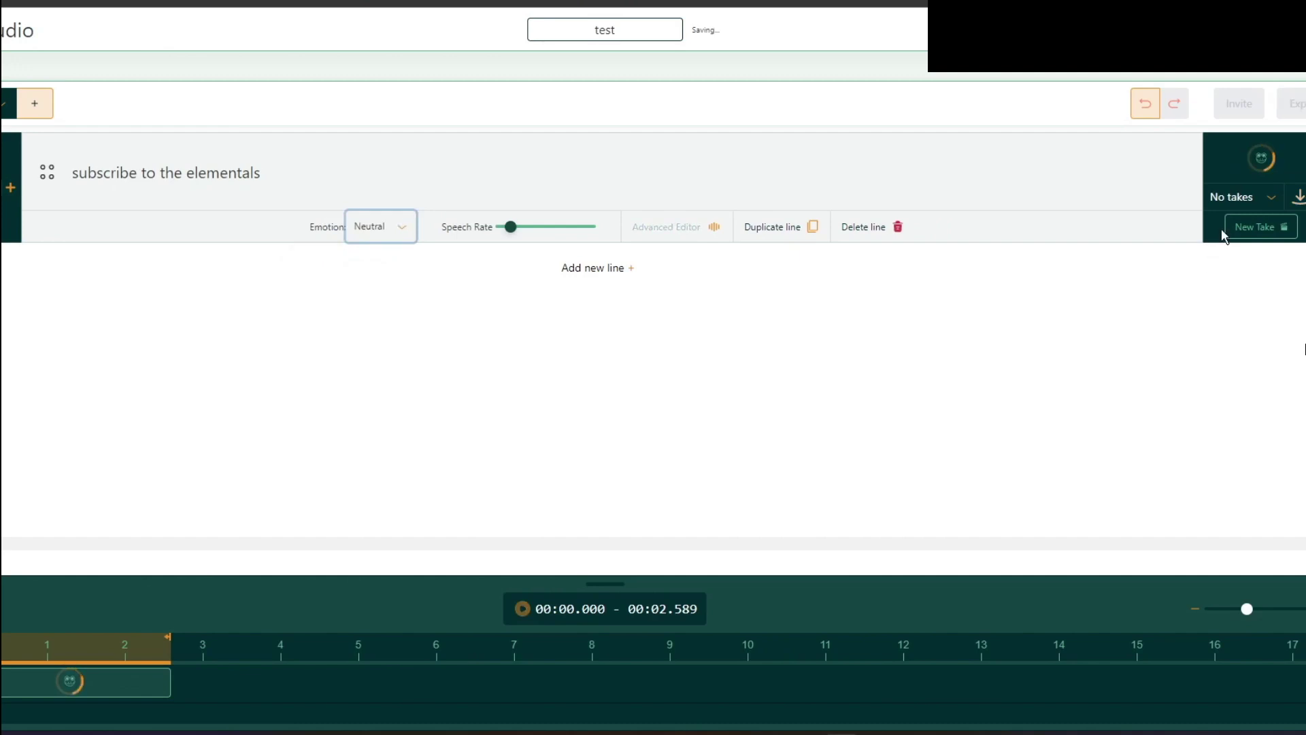
{"action": "left_click", "coordinate": [1262, 162]}
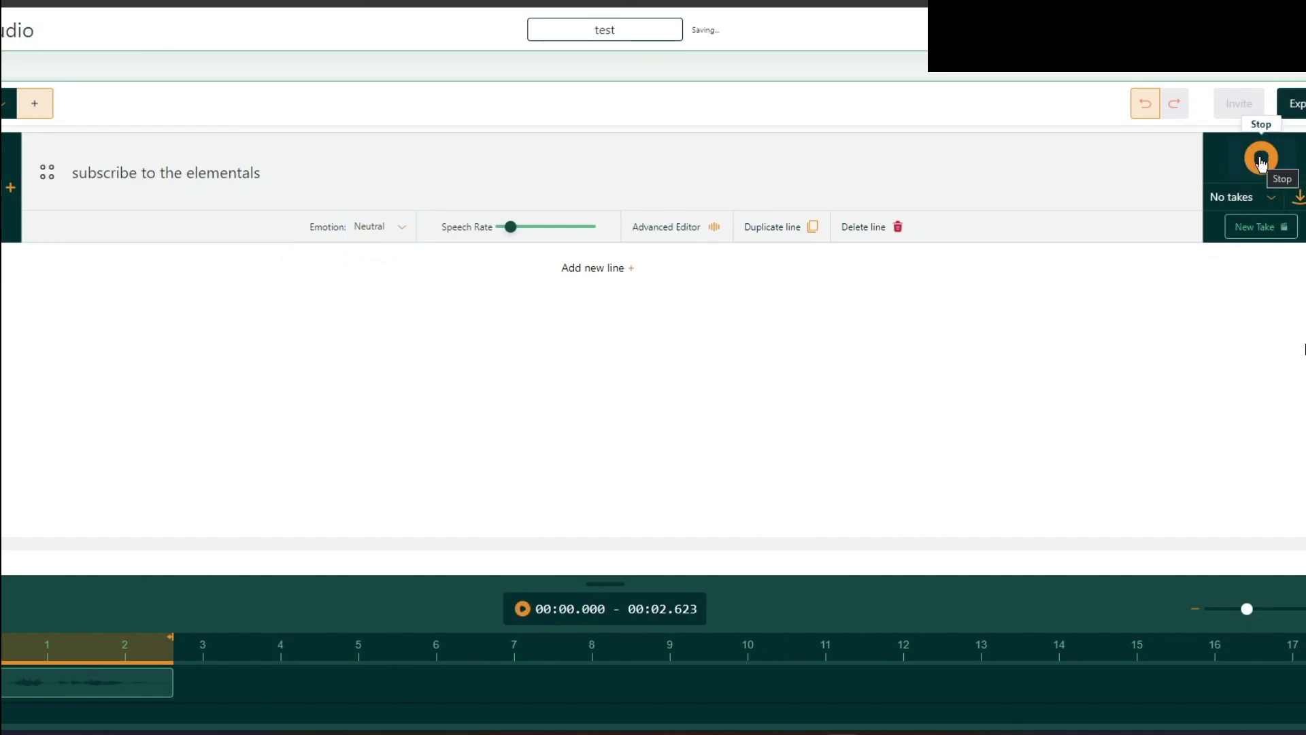
{"action": "left_click", "coordinate": [1262, 164]}
Set the emotion back to Angry and raise the speech rate from 0.65x to about 1x
{"action": "left_click", "coordinate": [370, 226]}
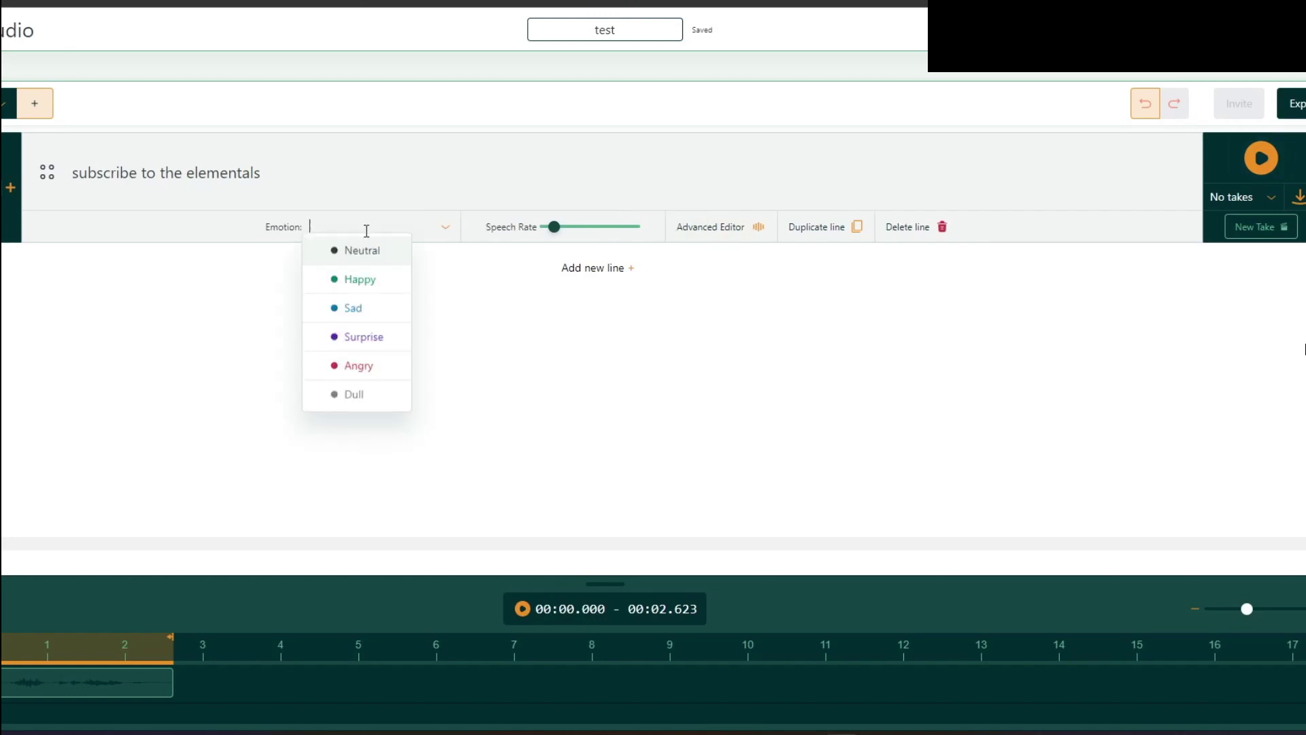
{"action": "left_click", "coordinate": [370, 379]}
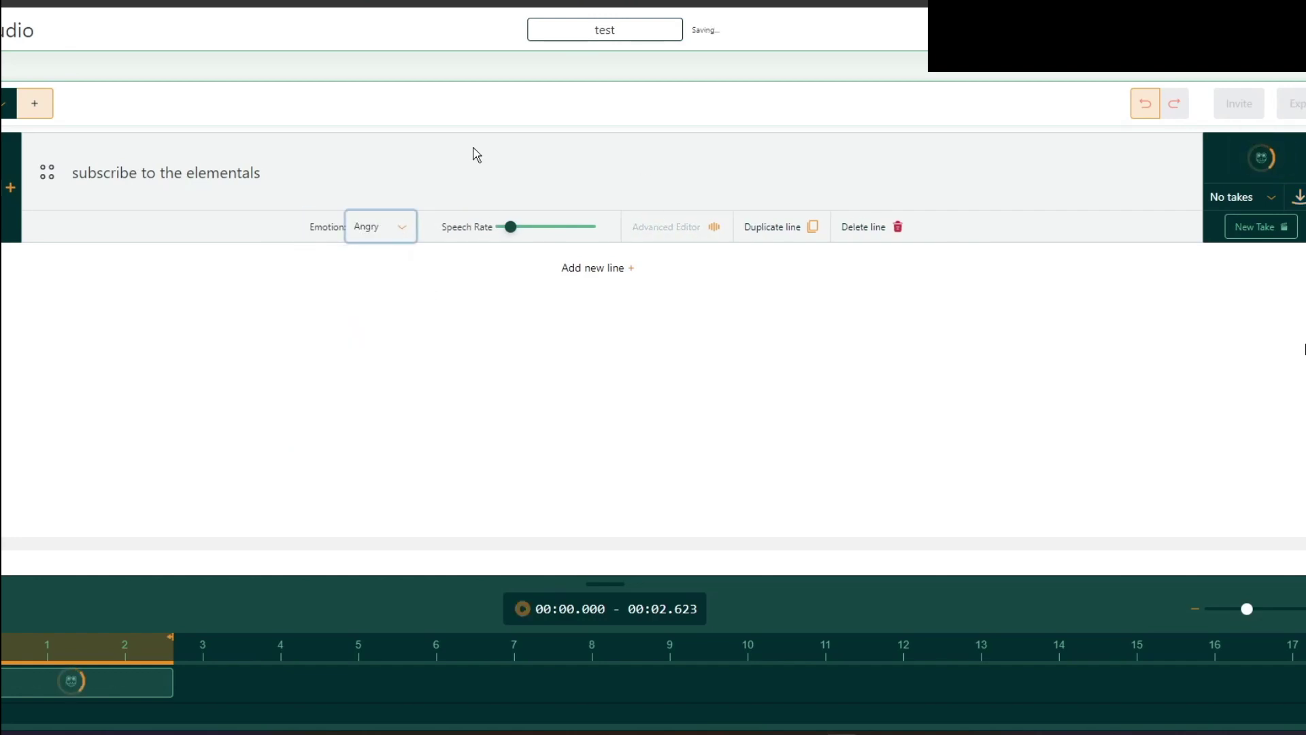
{"action": "mouse_move", "coordinate": [511, 240]}
{"action": "left_click_drag", "start_coordinate": [510, 239], "coordinate": [538, 238]}
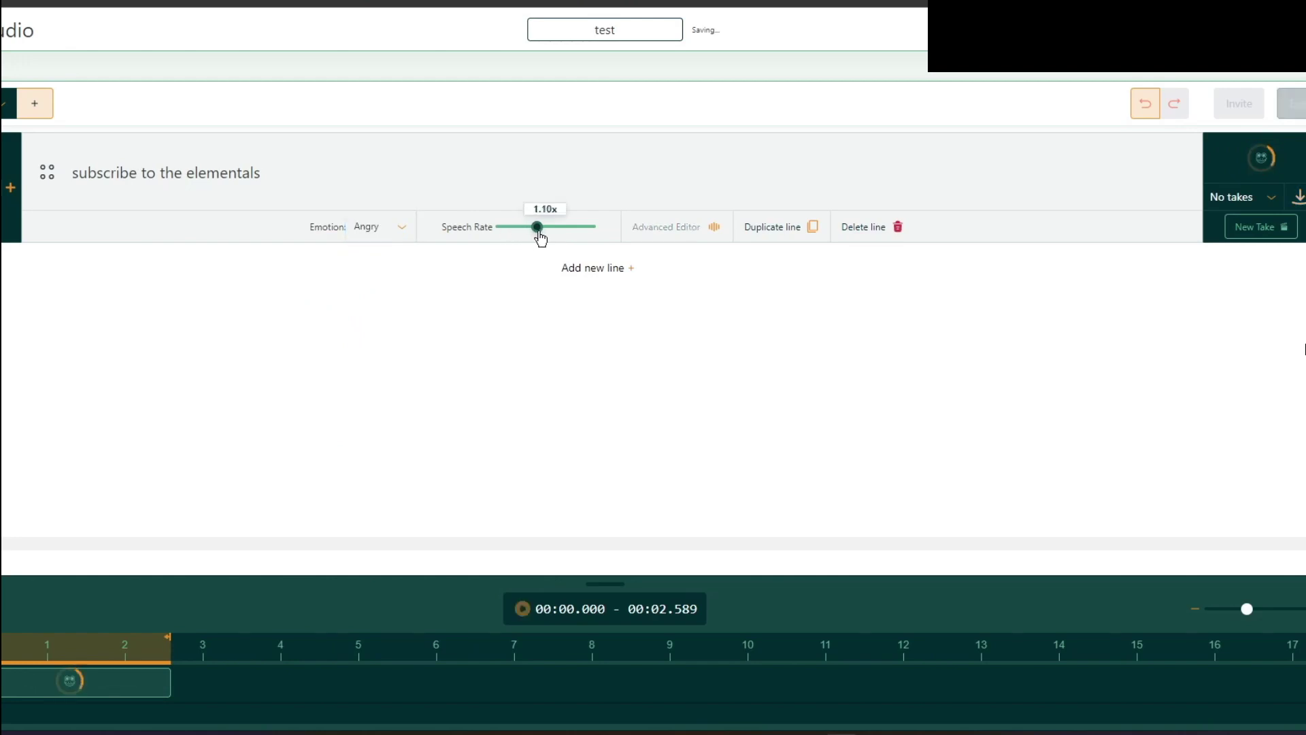